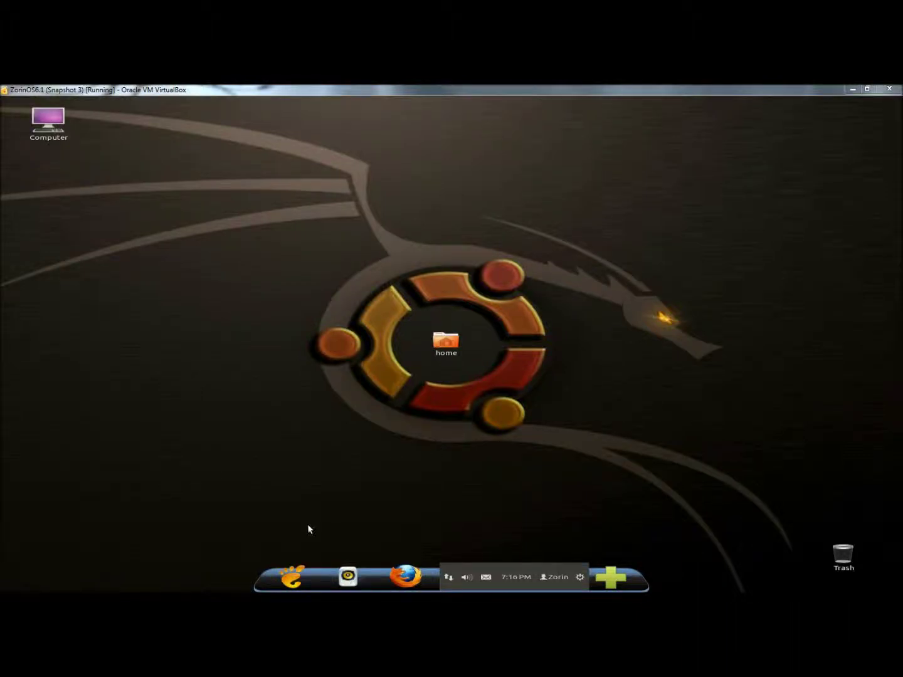
Step: Launch Screenshot from Accessories, capture the whole desktop and bring up its save options
{"action": "left_click", "coordinate": [292, 579]}
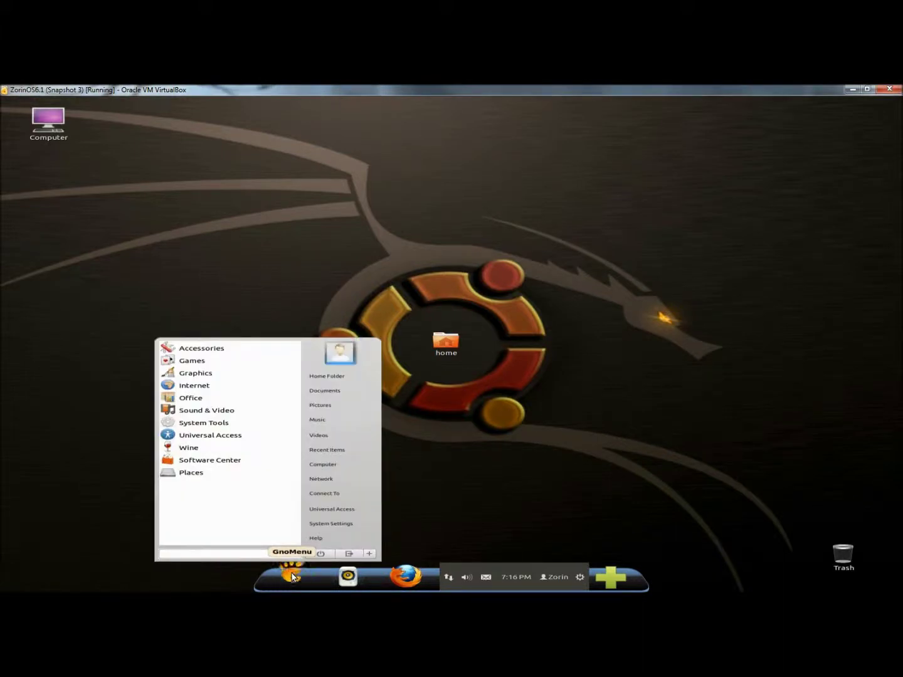
{"action": "left_click", "coordinate": [209, 349]}
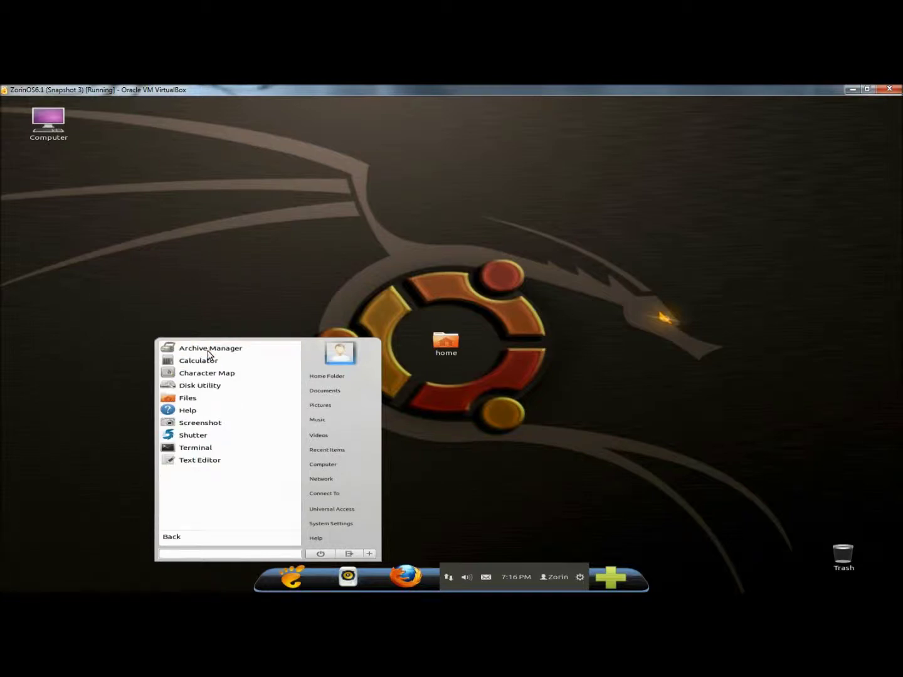
{"action": "left_click", "coordinate": [202, 423]}
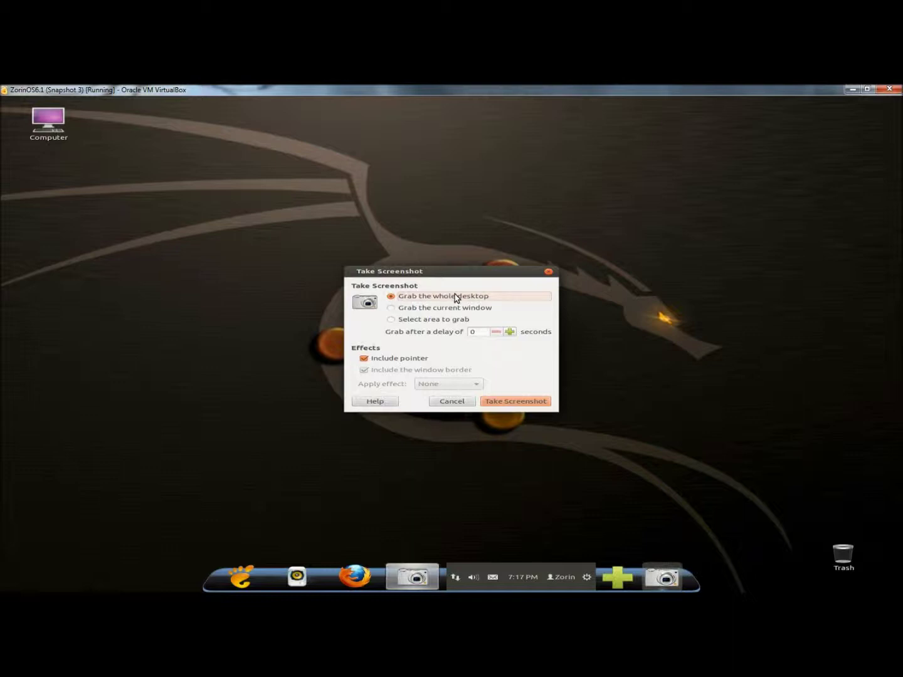
{"action": "left_click", "coordinate": [514, 402]}
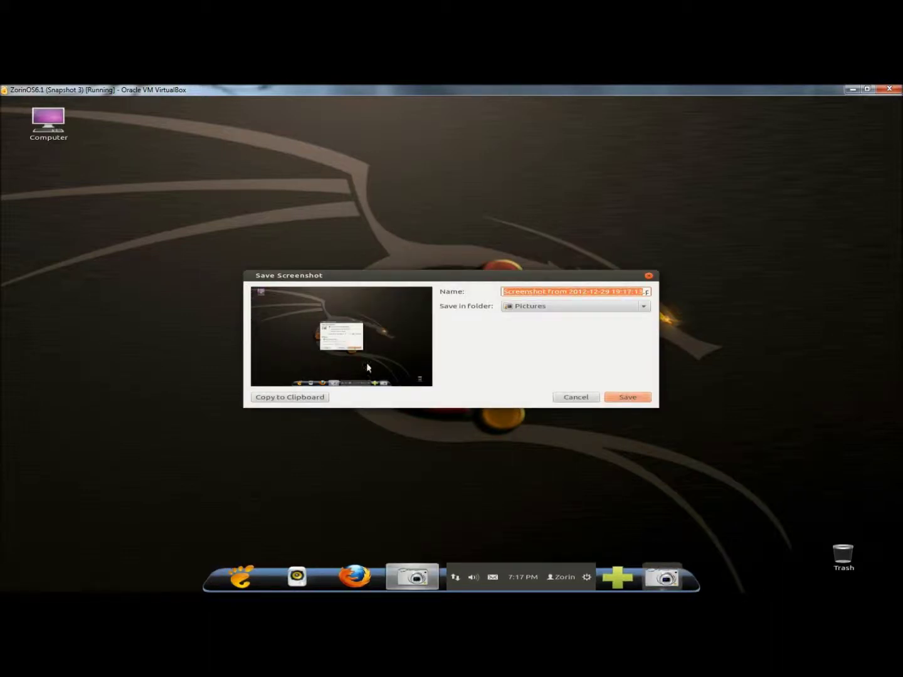
{"action": "left_click", "coordinate": [617, 387]}
Step: Save the desktop shot to Pictures, then grab a rectangle around the central logo
{"action": "left_click", "coordinate": [417, 308]}
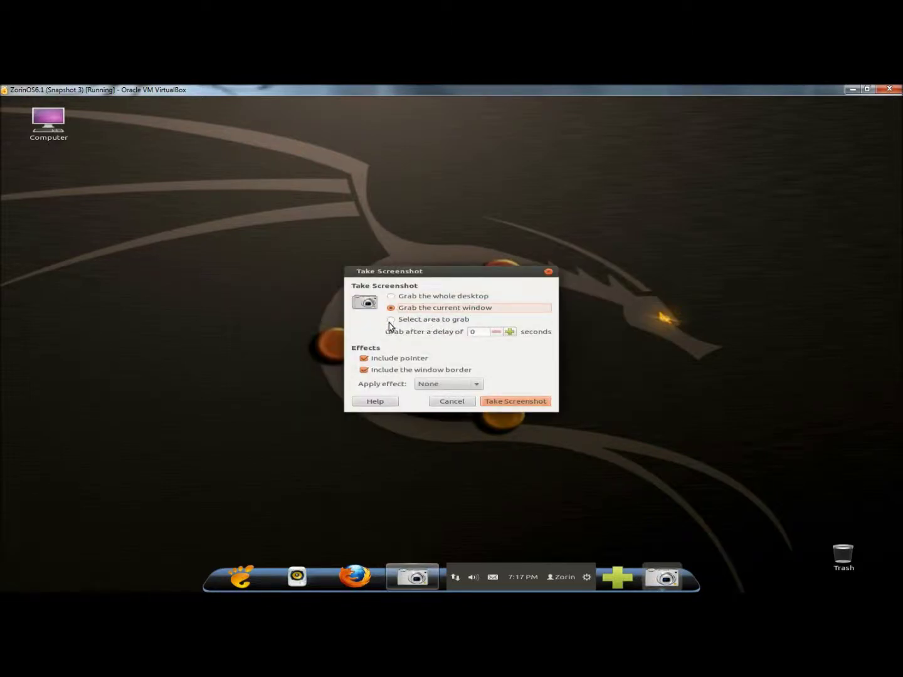
{"action": "left_click", "coordinate": [392, 320]}
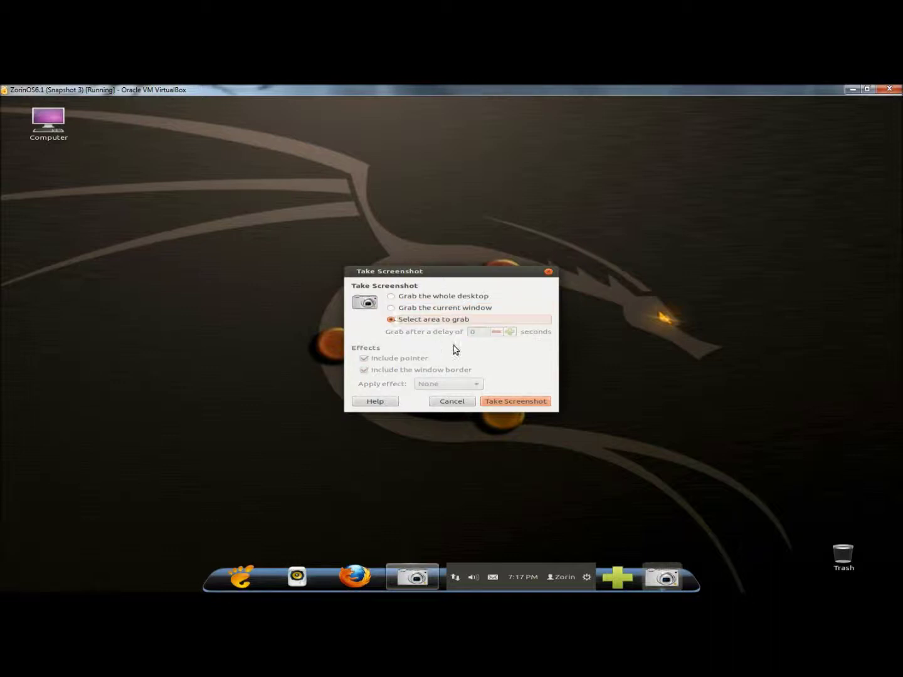
{"action": "left_click", "coordinate": [514, 405]}
{"action": "mouse_move", "coordinate": [265, 209]}
{"action": "left_mouse_down"}
{"action": "mouse_move", "coordinate": [276, 446]}
{"action": "mouse_move", "coordinate": [752, 474]}
{"action": "left_mouse_up"}
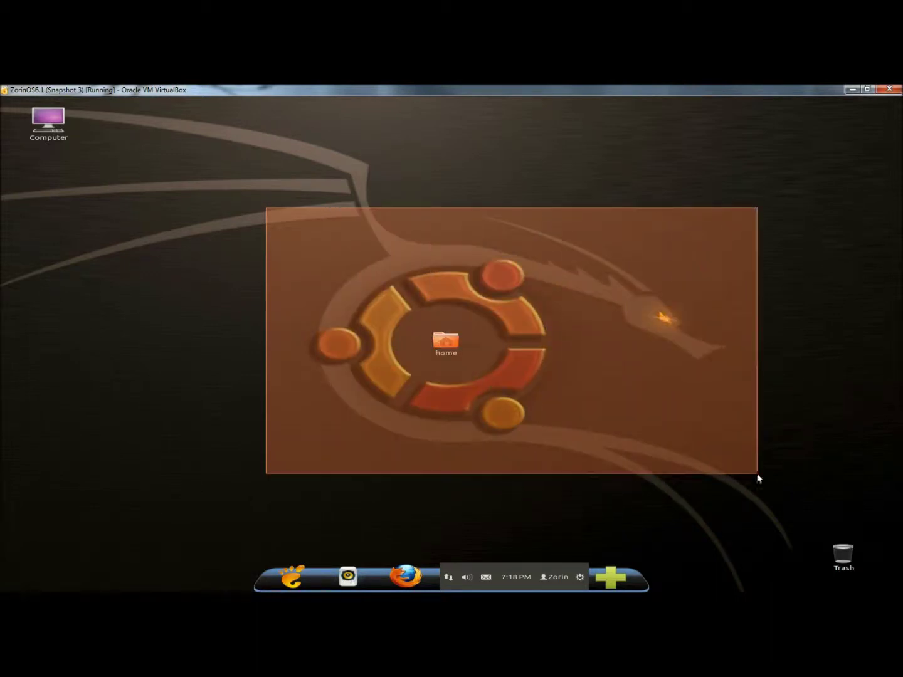
{"action": "left_click_drag", "start_coordinate": [752, 474], "coordinate": [758, 480]}
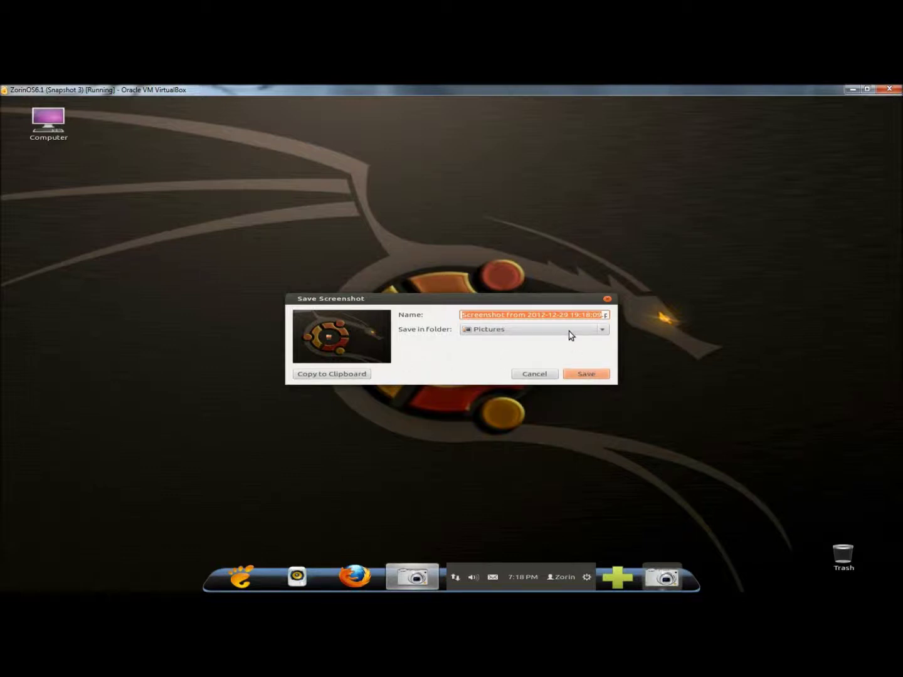
Step: Save the logo-area screenshot to the Desktop, then open the new file from the desktop
{"action": "left_click", "coordinate": [537, 329]}
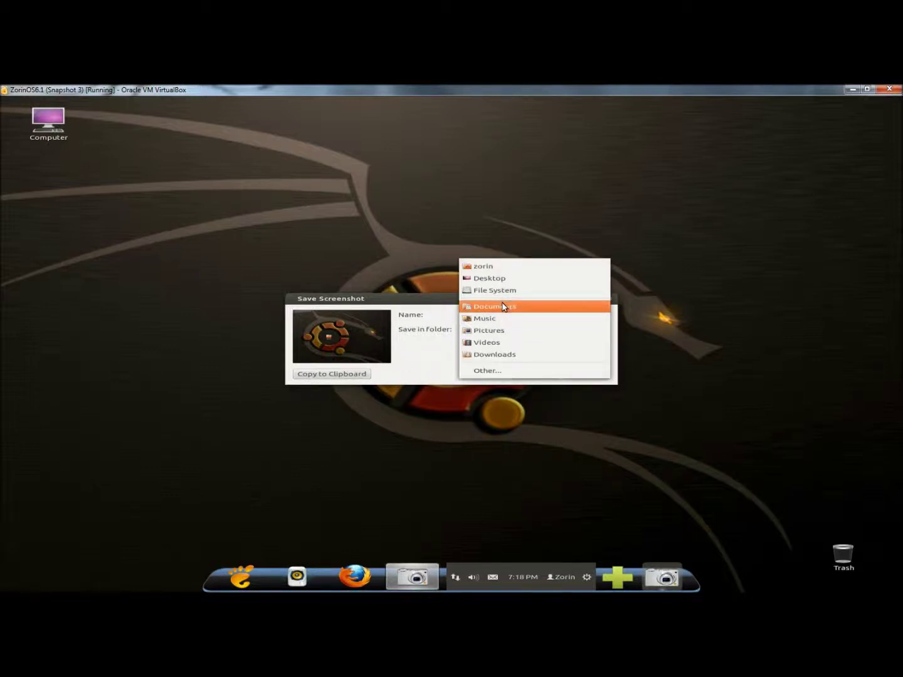
{"action": "left_click", "coordinate": [491, 280]}
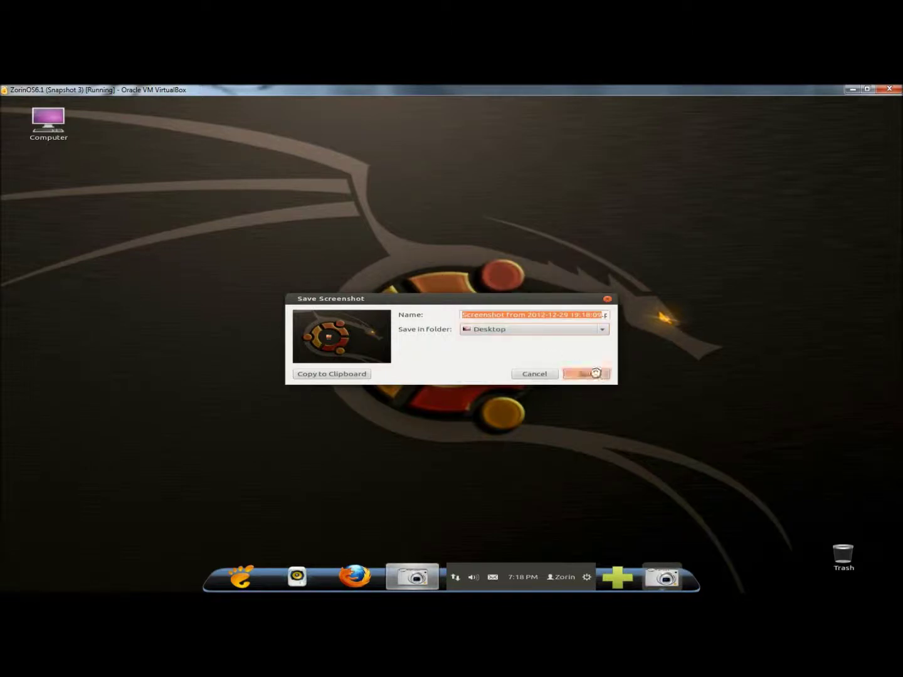
{"action": "left_click", "coordinate": [587, 374]}
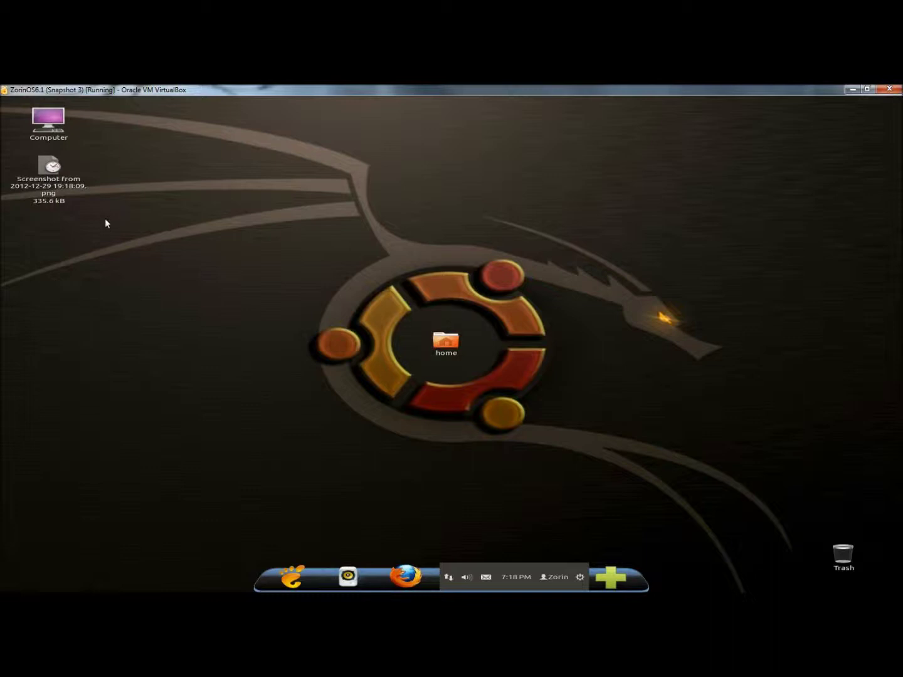
{"action": "left_click", "coordinate": [51, 170]}
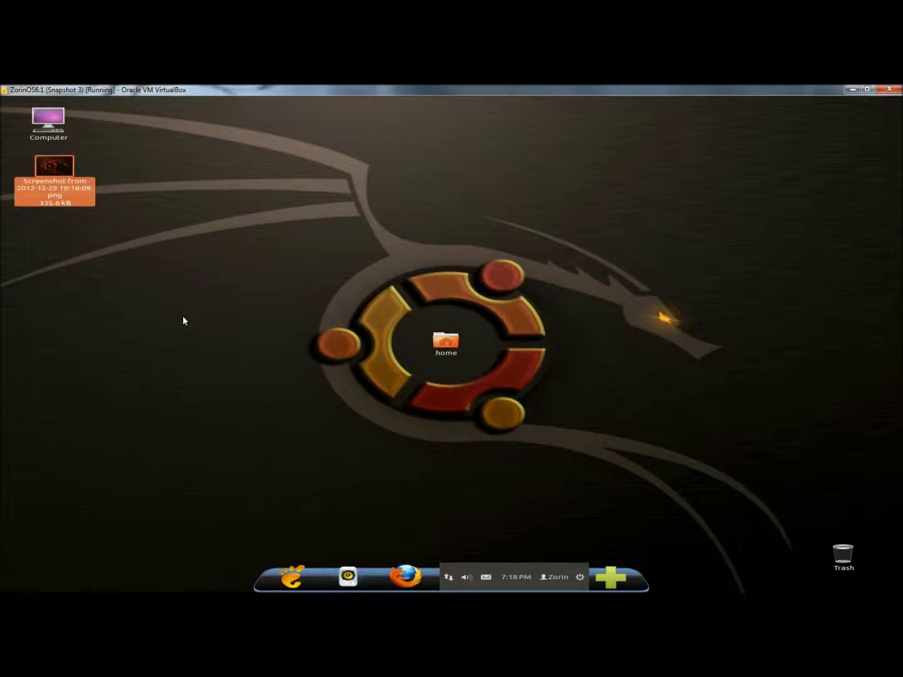
{"action": "key", "text": "Return"}
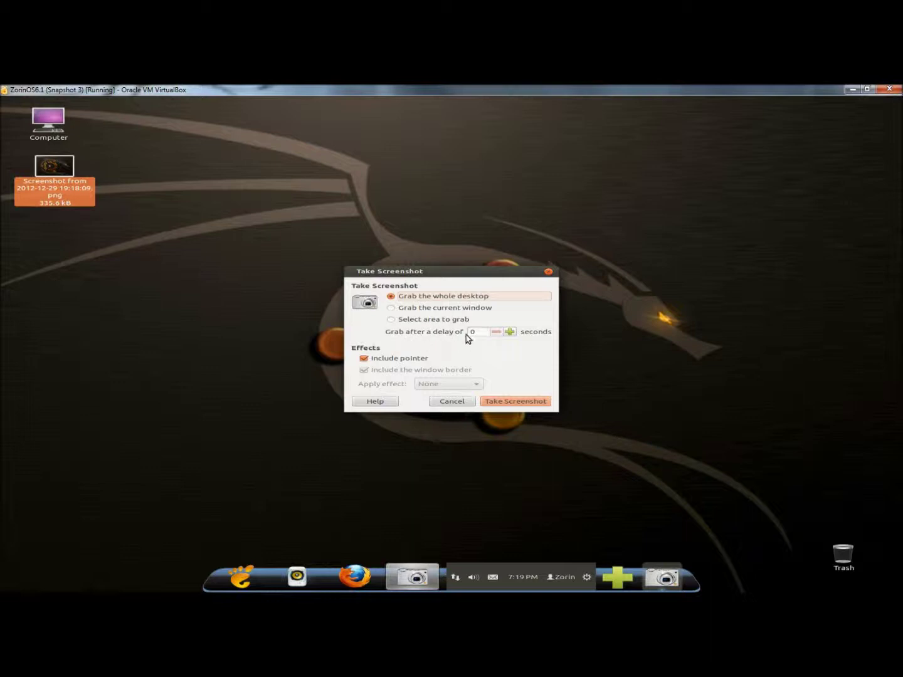
Step: Take a current-window screenshot with Include pointer turned off and back on
{"action": "left_click", "coordinate": [365, 360]}
{"action": "left_click", "coordinate": [364, 359]}
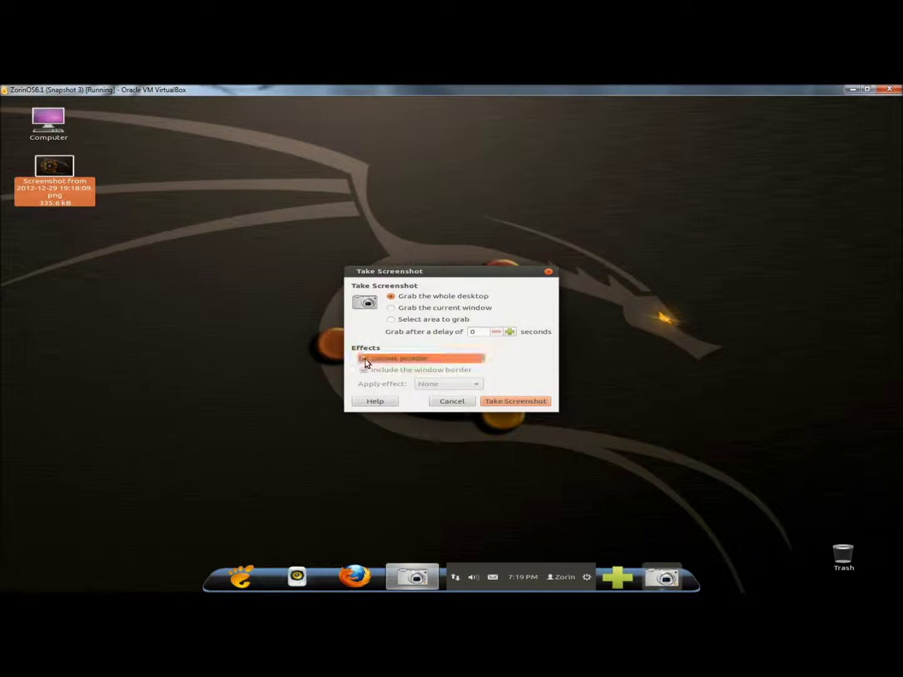
{"action": "left_click", "coordinate": [392, 309]}
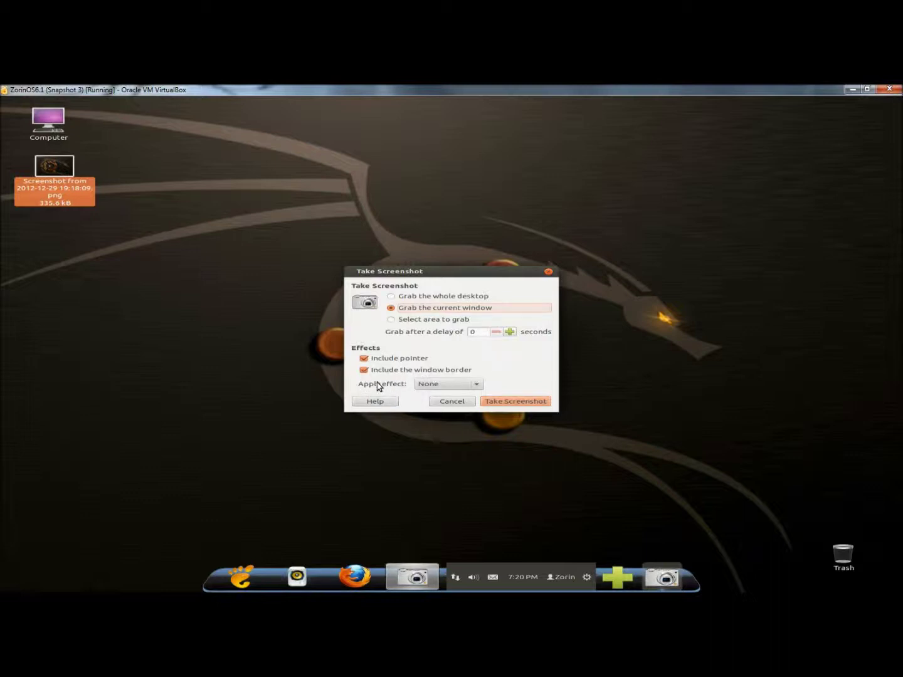
{"action": "left_click", "coordinate": [514, 401]}
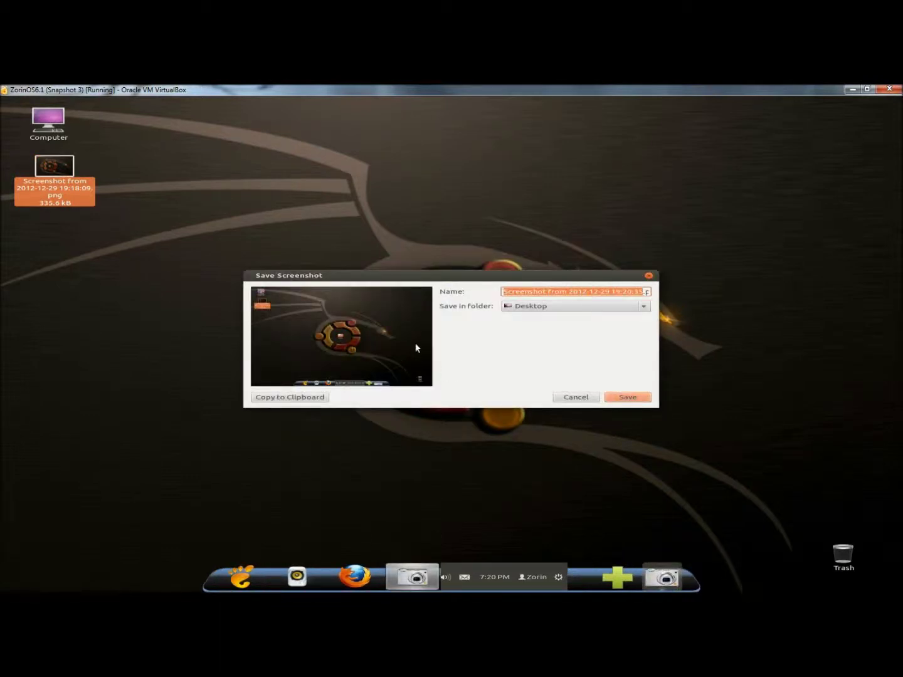
Step: Save the window screenshot to the Desktop as the second PNG
{"action": "left_click", "coordinate": [632, 399]}
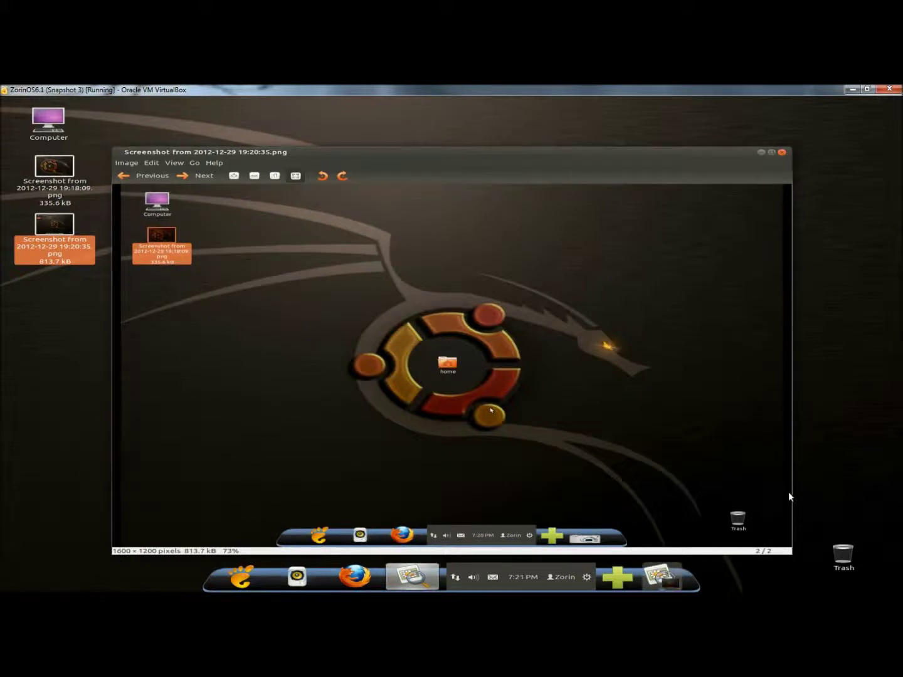
{"action": "left_click", "coordinate": [782, 152]}
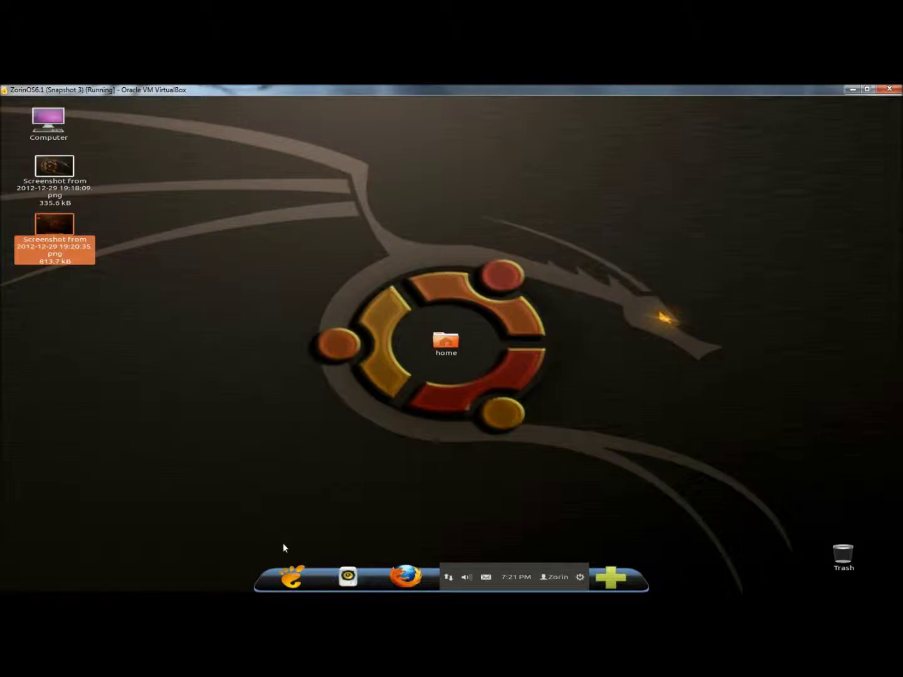
{"action": "left_click", "coordinate": [291, 578]}
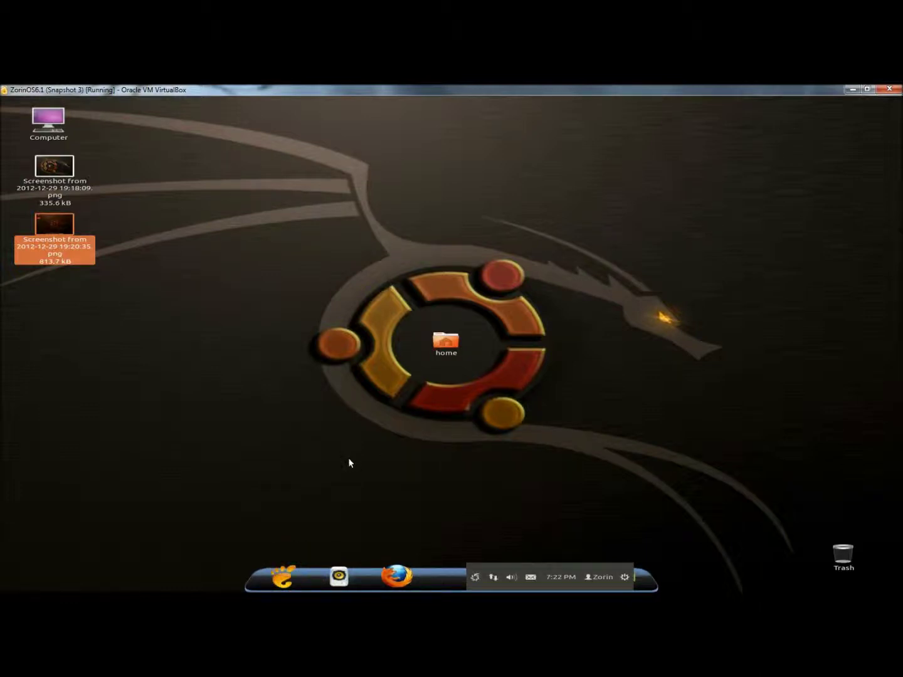